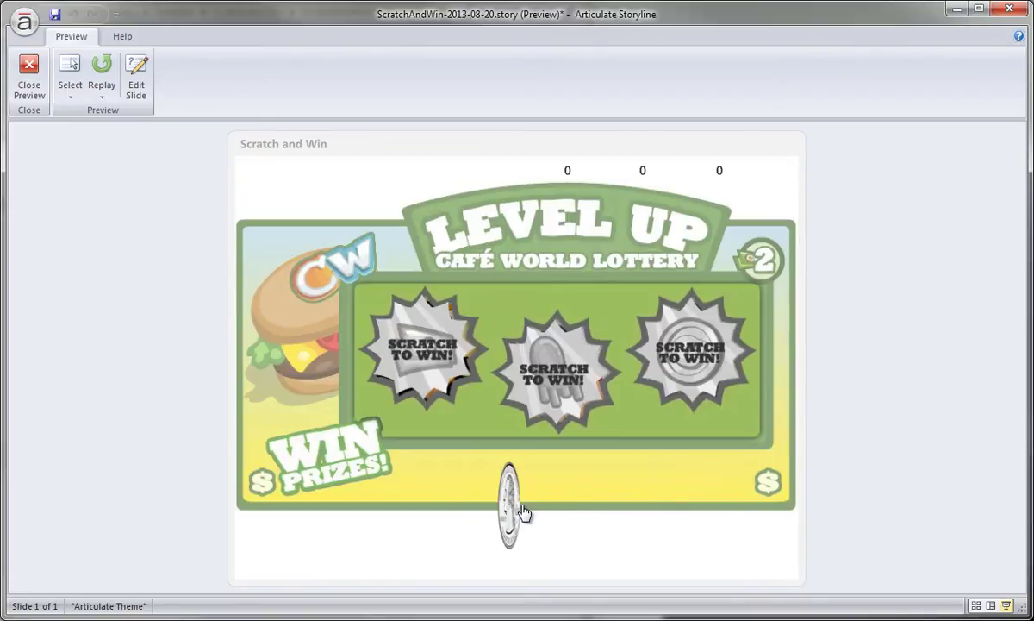
Drag the quarter over the Scratch to Win stars to reveal their faces, then exit the preview.
{"action": "mouse_move", "coordinate": [521, 515]}
{"action": "left_mouse_down"}
{"action": "mouse_move", "coordinate": [364, 355]}
{"action": "mouse_move", "coordinate": [470, 362]}
{"action": "mouse_move", "coordinate": [349, 362]}
{"action": "mouse_move", "coordinate": [472, 349]}
{"action": "mouse_move", "coordinate": [464, 348]}
{"action": "mouse_move", "coordinate": [396, 350]}
{"action": "mouse_move", "coordinate": [475, 349]}
{"action": "mouse_move", "coordinate": [600, 374]}
{"action": "mouse_move", "coordinate": [545, 371]}
{"action": "mouse_move", "coordinate": [560, 372]}
{"action": "mouse_move", "coordinate": [545, 310]}
{"action": "mouse_move", "coordinate": [556, 241]}
{"action": "mouse_move", "coordinate": [574, 224]}
{"action": "mouse_move", "coordinate": [651, 222]}
{"action": "mouse_move", "coordinate": [596, 258]}
{"action": "mouse_move", "coordinate": [510, 391]}
{"action": "mouse_move", "coordinate": [496, 362]}
{"action": "mouse_move", "coordinate": [578, 357]}
{"action": "mouse_move", "coordinate": [498, 369]}
{"action": "mouse_move", "coordinate": [595, 362]}
{"action": "mouse_move", "coordinate": [592, 370]}
{"action": "mouse_move", "coordinate": [595, 301]}
{"action": "mouse_move", "coordinate": [584, 419]}
{"action": "mouse_move", "coordinate": [606, 366]}
{"action": "mouse_move", "coordinate": [665, 345]}
{"action": "mouse_move", "coordinate": [818, 365]}
{"action": "mouse_move", "coordinate": [722, 185]}
{"action": "mouse_move", "coordinate": [751, 338]}
{"action": "mouse_move", "coordinate": [608, 358]}
{"action": "mouse_move", "coordinate": [755, 373]}
{"action": "mouse_move", "coordinate": [747, 345]}
{"action": "left_mouse_up"}
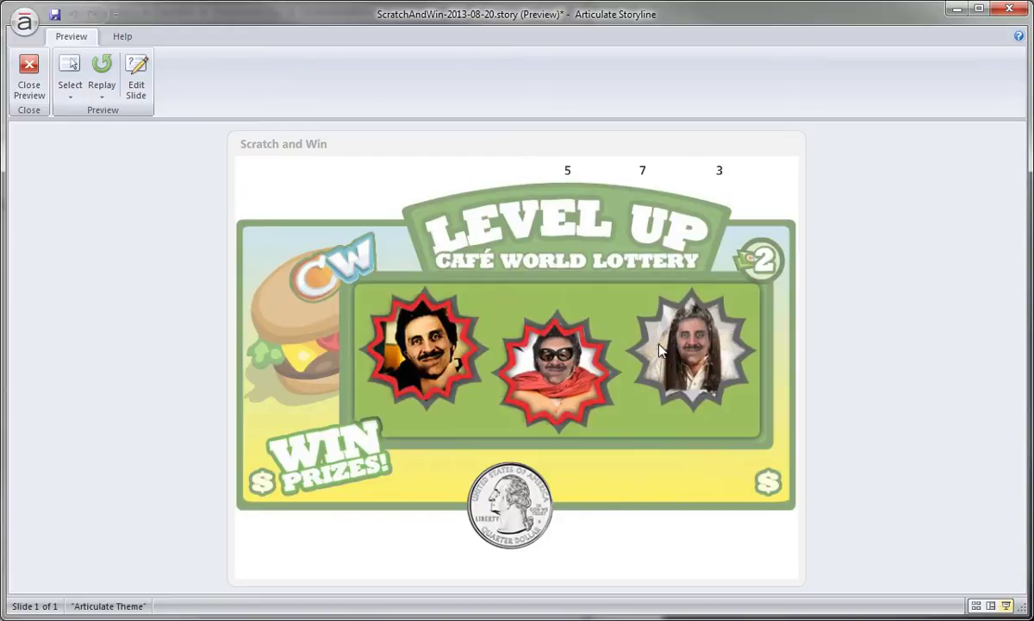
{"action": "mouse_move", "coordinate": [500, 470]}
{"action": "left_mouse_down"}
{"action": "mouse_move", "coordinate": [659, 472]}
{"action": "mouse_move", "coordinate": [666, 343]}
{"action": "mouse_move", "coordinate": [793, 360]}
{"action": "mouse_move", "coordinate": [670, 301]}
{"action": "mouse_move", "coordinate": [655, 327]}
{"action": "left_mouse_up"}
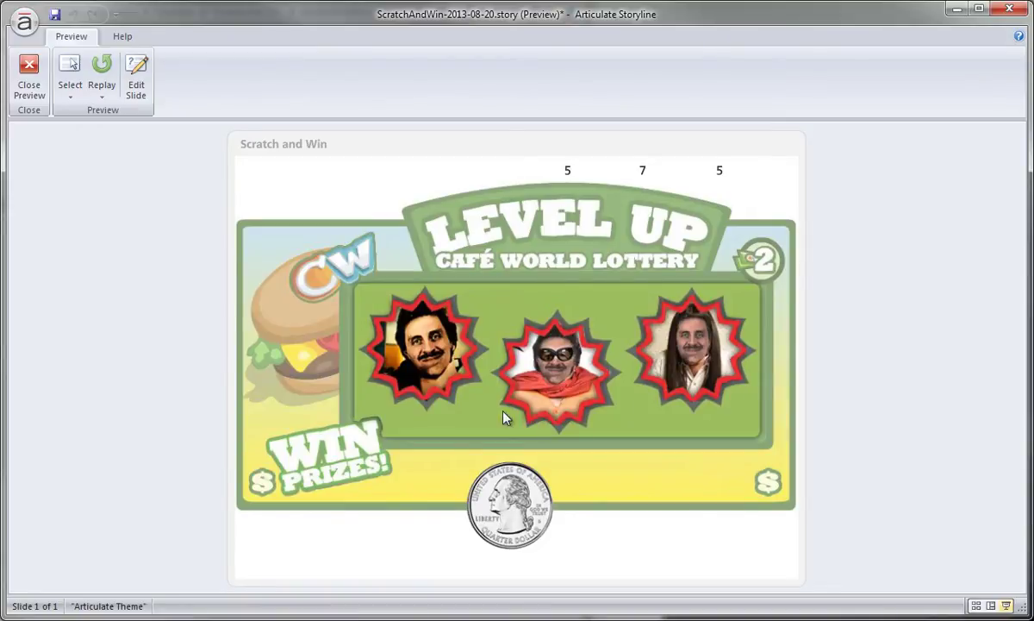
{"action": "left_click", "coordinate": [26, 71]}
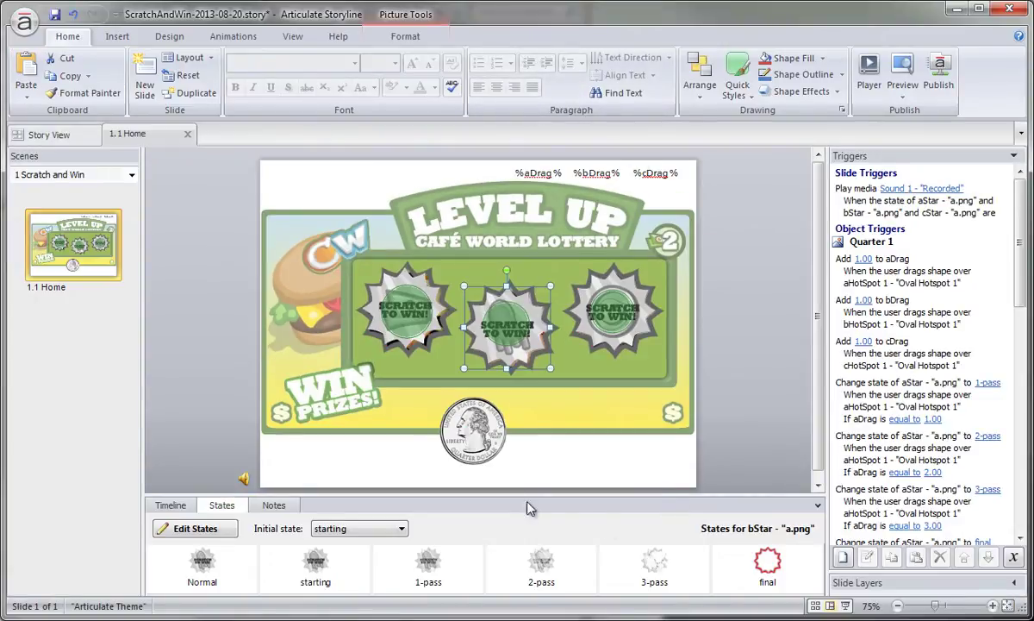
Select the quarter and display its edge-on Hover state.
{"action": "left_click", "coordinate": [491, 436]}
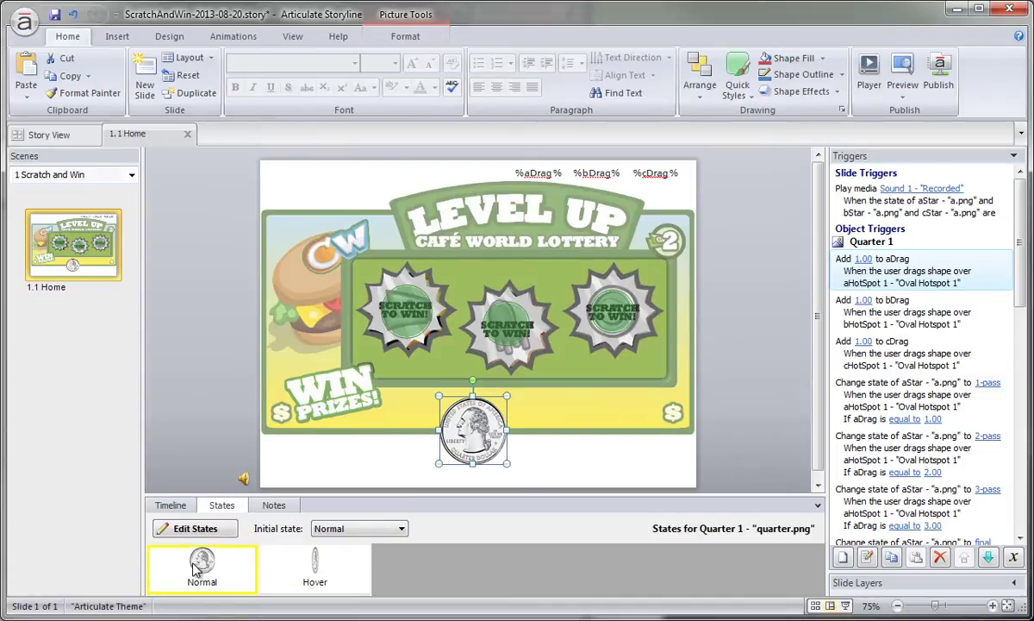
{"action": "left_click", "coordinate": [315, 565]}
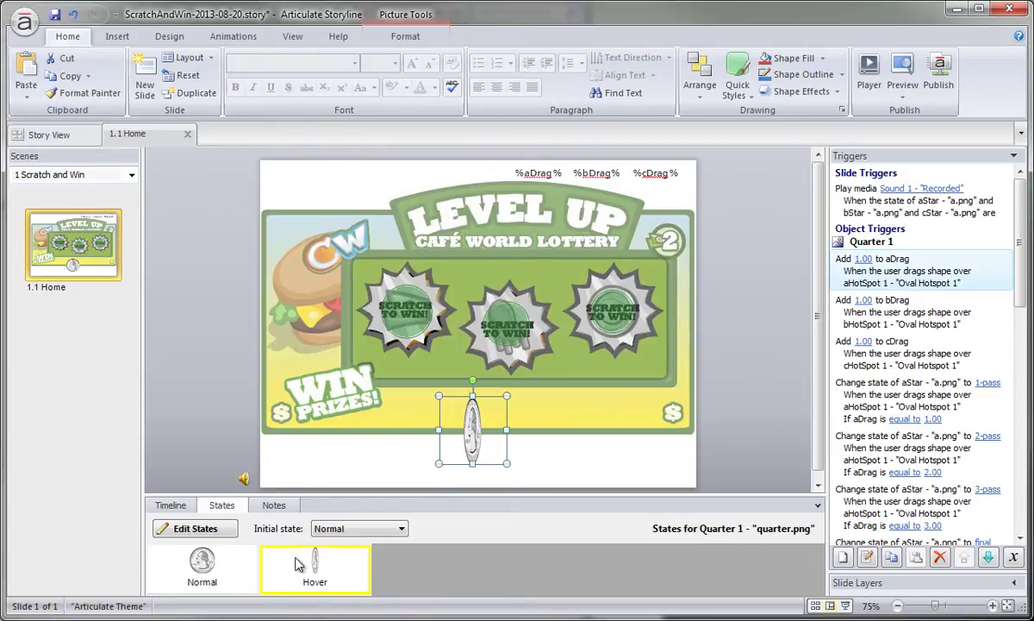
Move the first star's oval hotspot off the star to near the CW logo.
{"action": "left_click", "coordinate": [389, 317]}
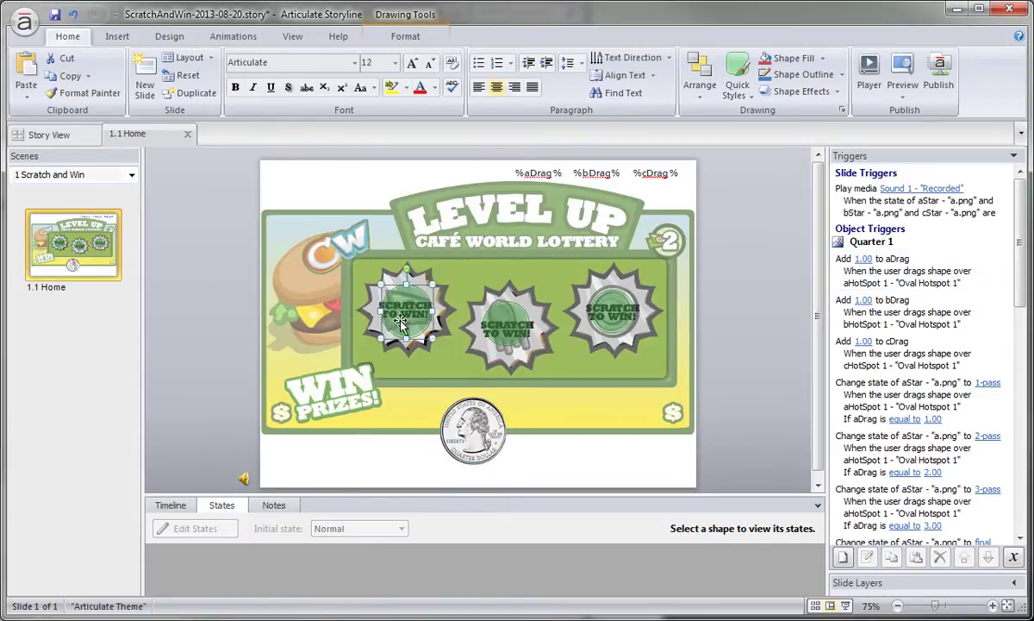
{"action": "left_click_drag", "start_coordinate": [391, 303], "coordinate": [333, 229]}
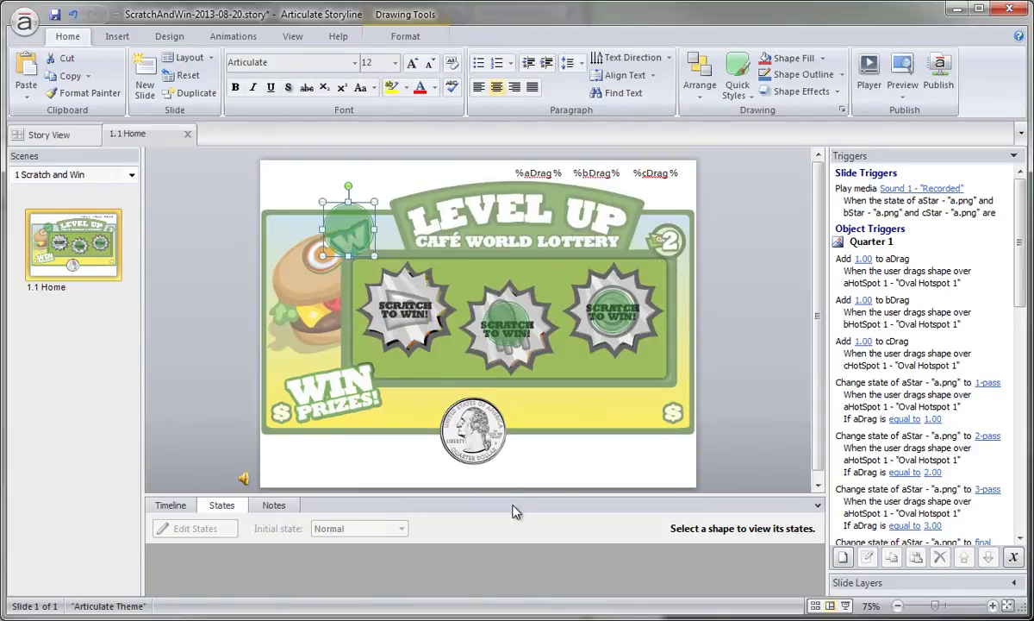
{"action": "left_click", "coordinate": [475, 431]}
{"action": "mouse_move", "coordinate": [474, 431]}
{"action": "left_mouse_down"}
{"action": "mouse_move", "coordinate": [472, 409]}
{"action": "mouse_move", "coordinate": [475, 420]}
{"action": "left_mouse_up"}
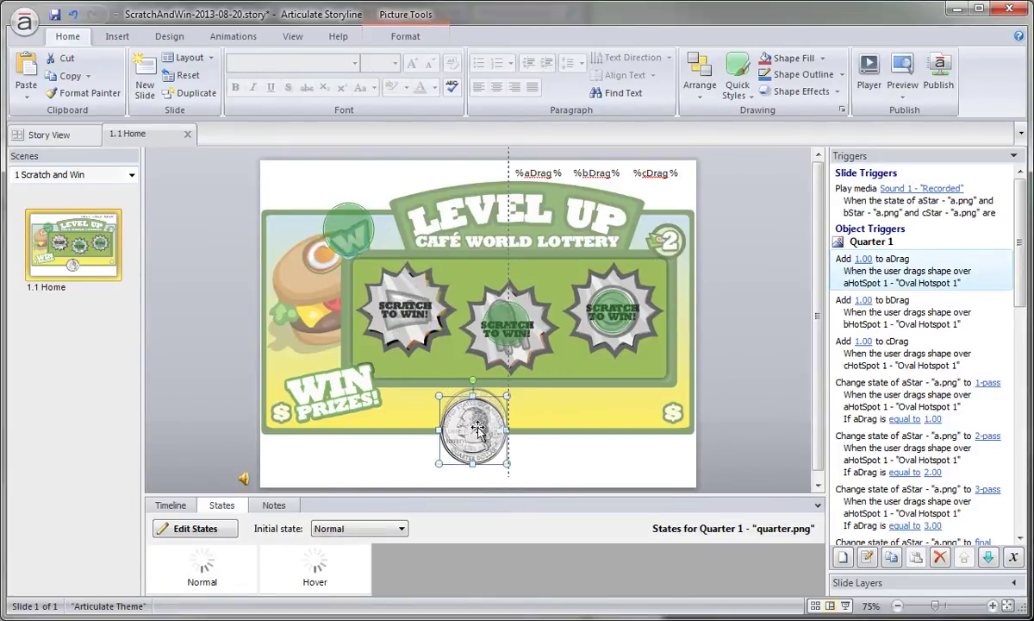
Drag the aStar picture left onto the burger and review its six states.
{"action": "left_click", "coordinate": [414, 303]}
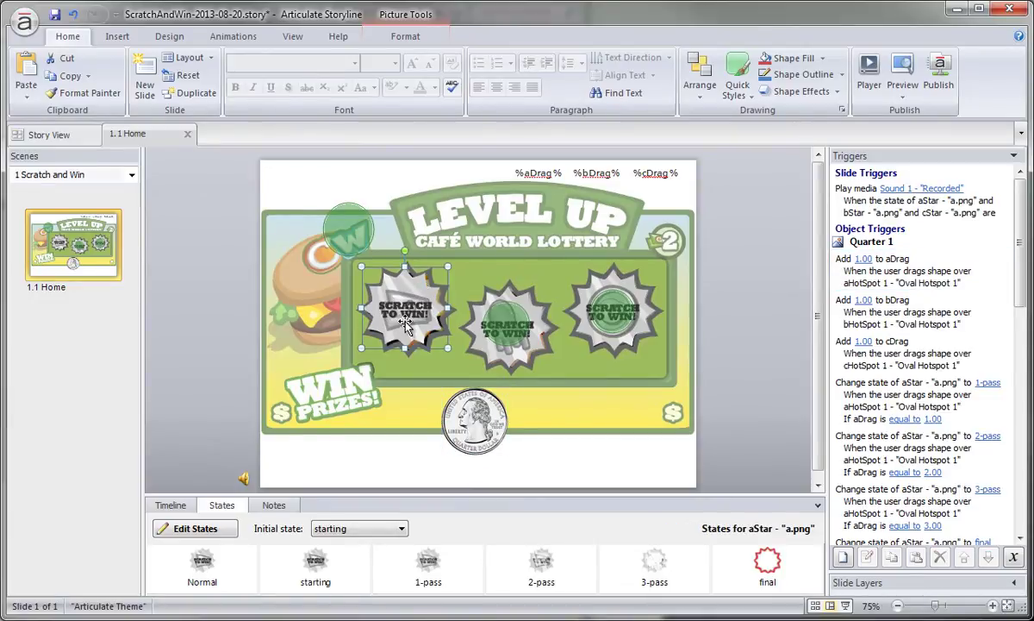
{"action": "left_click_drag", "start_coordinate": [387, 297], "coordinate": [252, 308]}
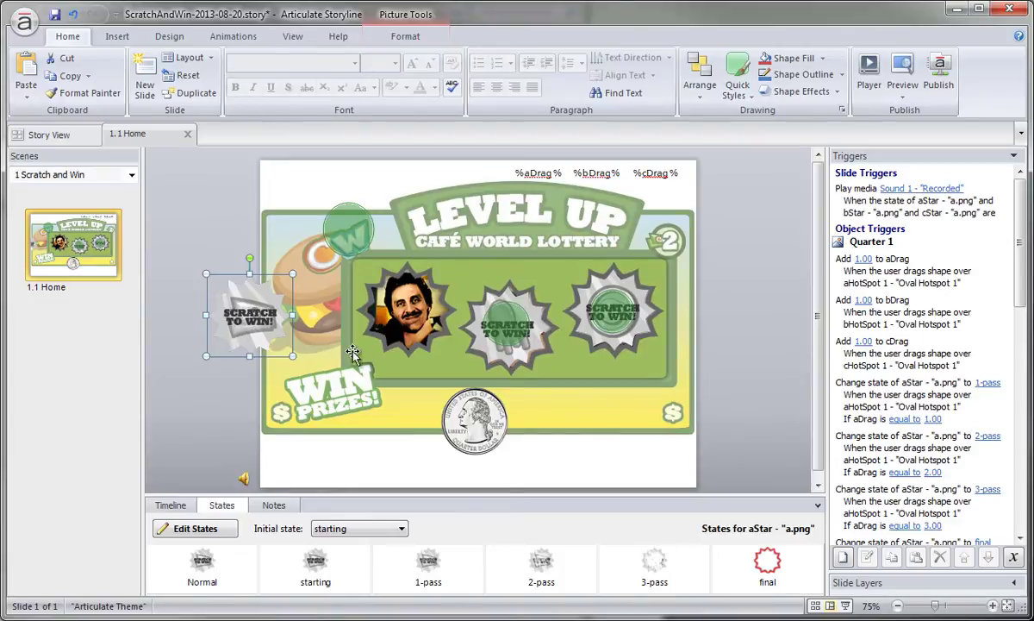
{"action": "left_click_drag", "start_coordinate": [225, 299], "coordinate": [333, 326]}
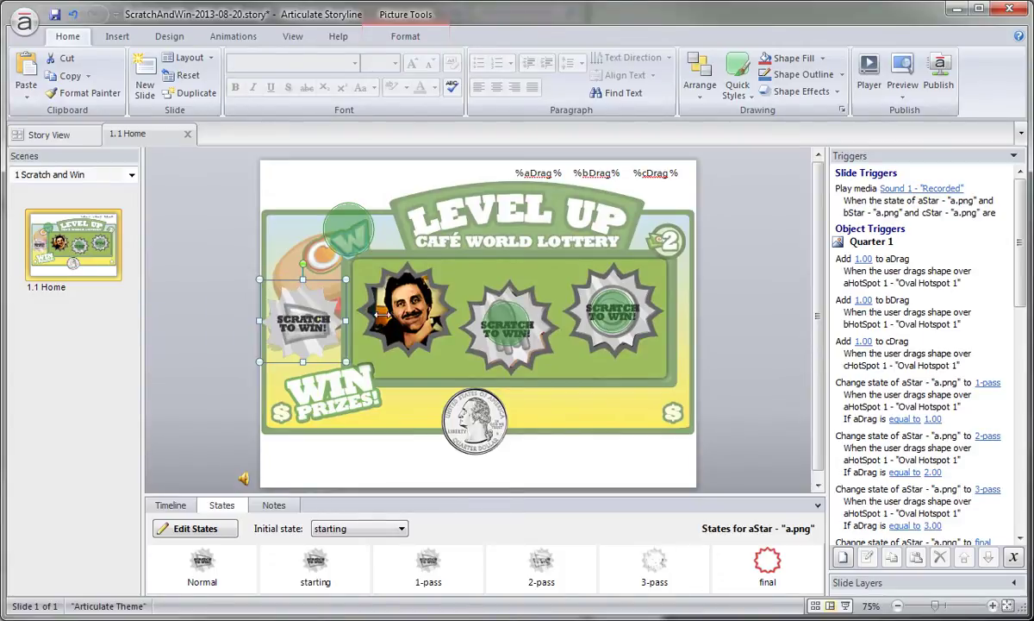
{"action": "left_click", "coordinate": [395, 288]}
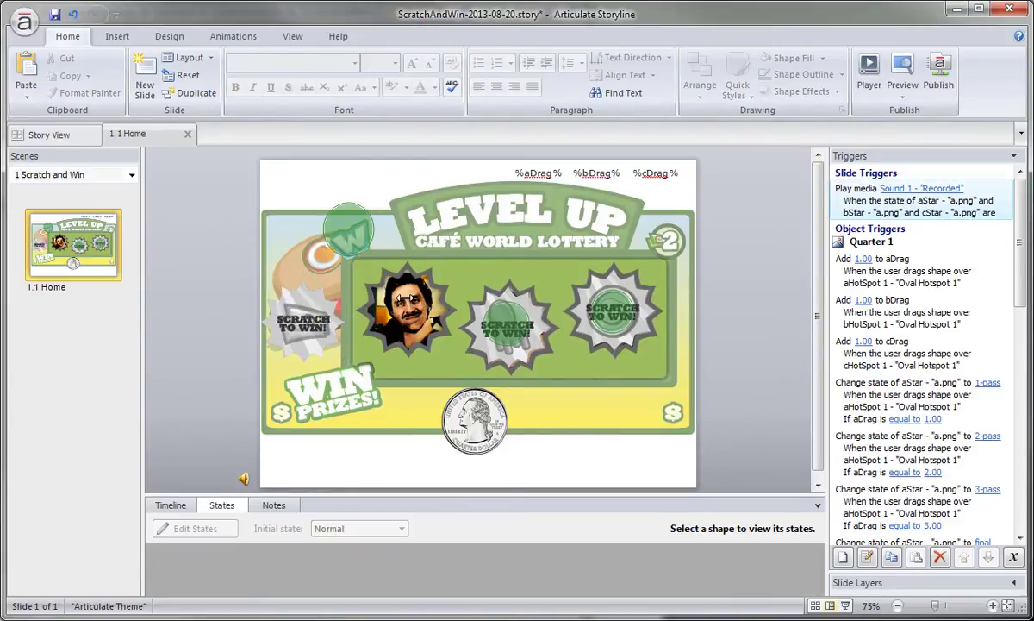
{"action": "left_click_drag", "start_coordinate": [288, 320], "coordinate": [257, 321]}
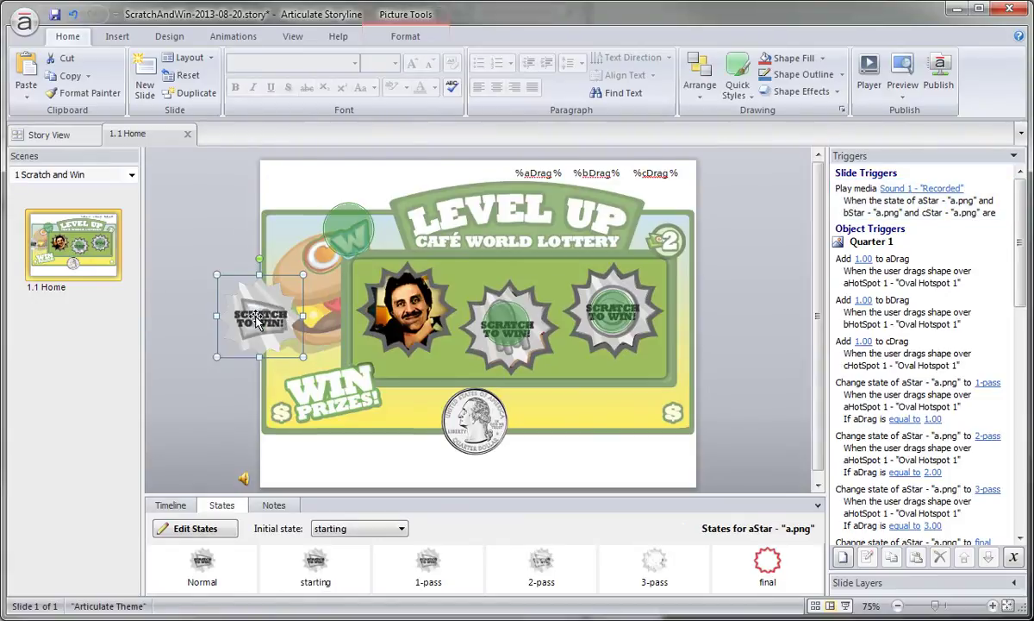
{"action": "left_click", "coordinate": [437, 405]}
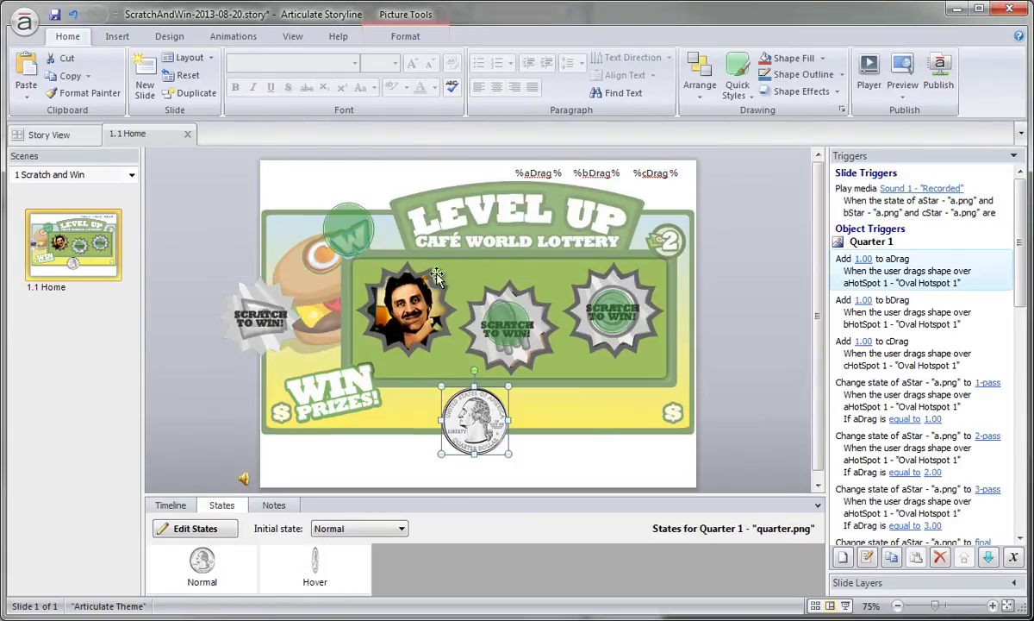
{"action": "left_click", "coordinate": [354, 231]}
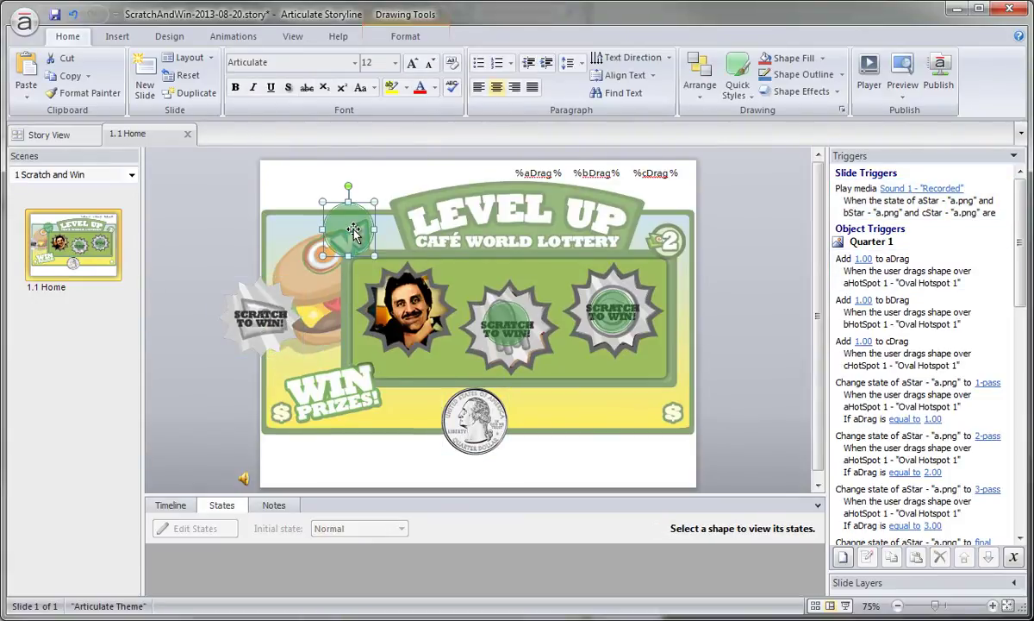
{"action": "left_click", "coordinate": [271, 303]}
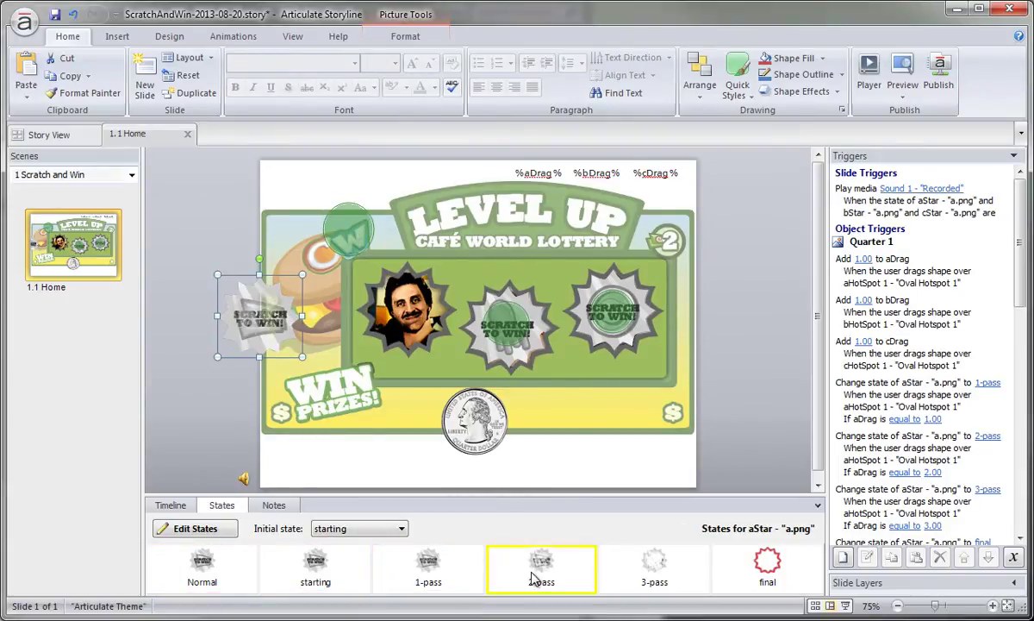
{"action": "scroll", "coordinate": [240, 295], "scroll_direction": "up", "scroll_amount": 5}
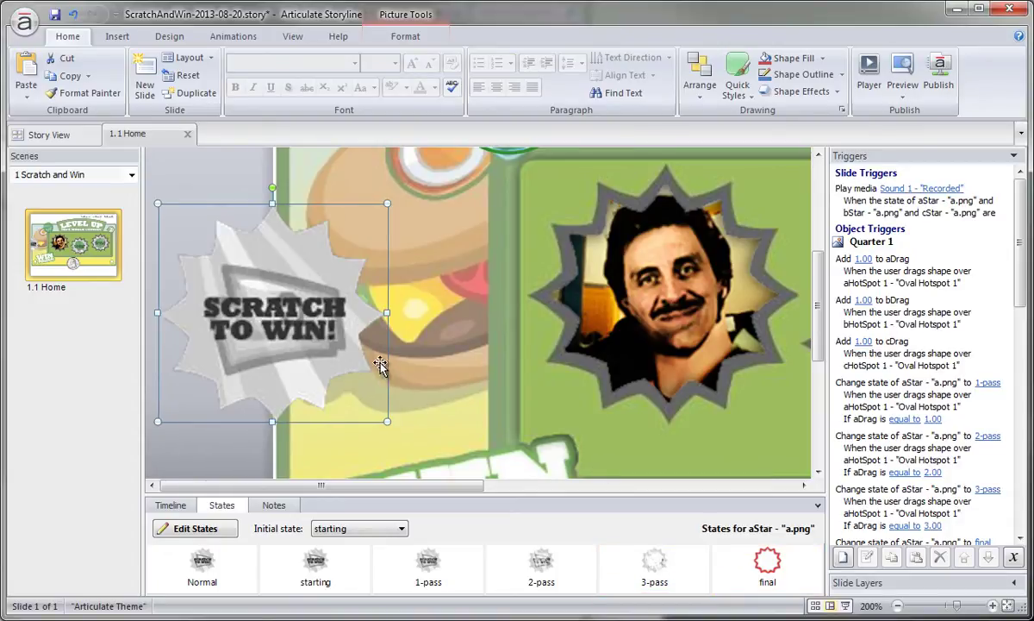
{"action": "scroll", "coordinate": [379, 357], "scroll_direction": "down", "scroll_amount": 3}
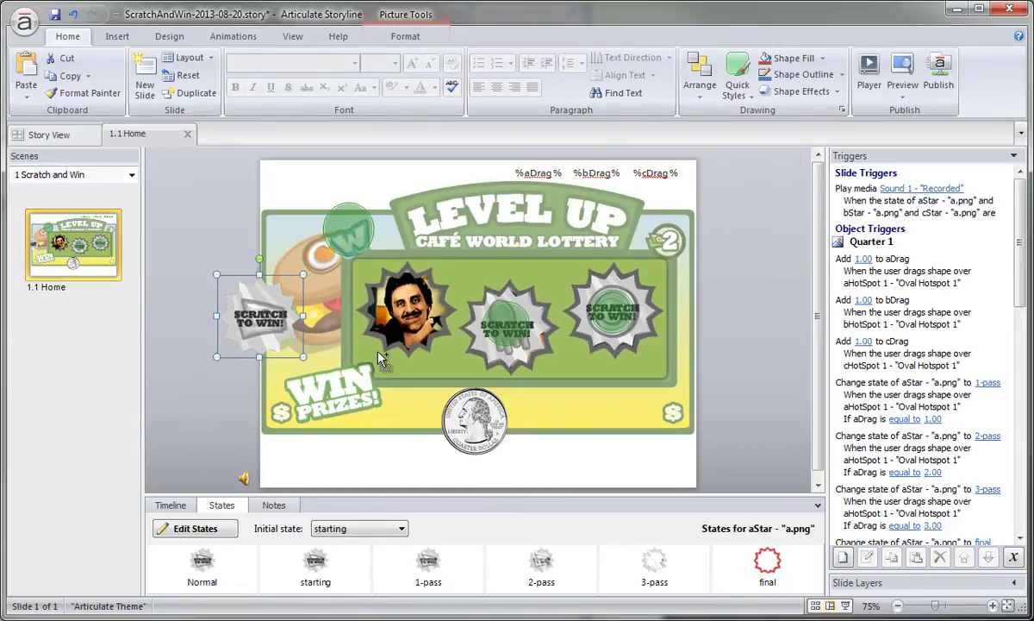
Return aStar over the face photo and the oval hotspot onto the first star.
{"action": "left_click_drag", "start_coordinate": [263, 311], "coordinate": [406, 314]}
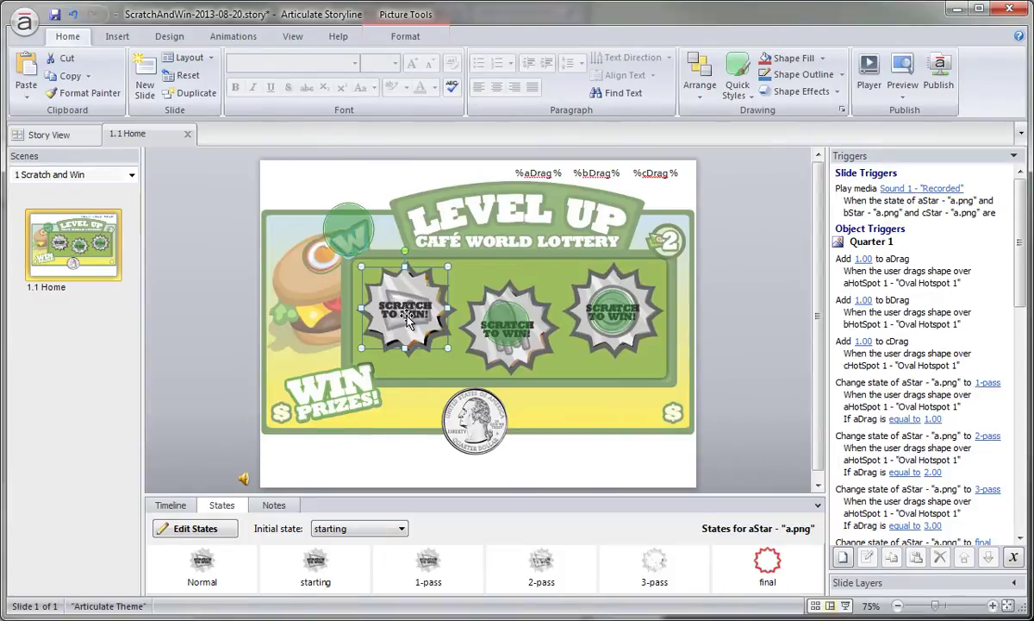
{"action": "left_click_drag", "start_coordinate": [472, 413], "coordinate": [439, 406]}
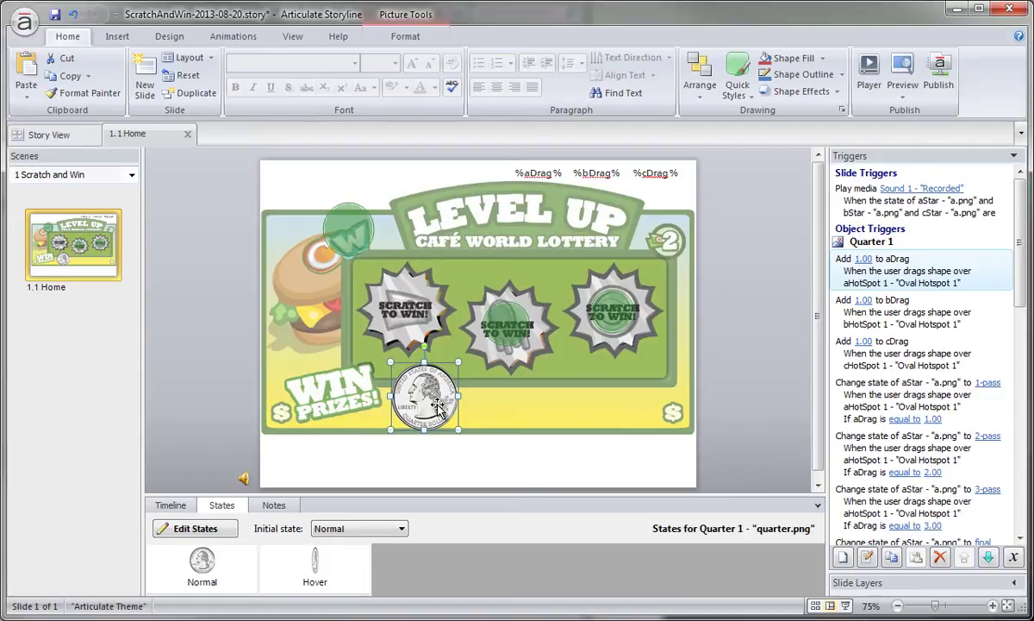
{"action": "left_click_drag", "start_coordinate": [336, 223], "coordinate": [386, 302]}
{"action": "mouse_move", "coordinate": [427, 396]}
{"action": "left_mouse_down"}
{"action": "mouse_move", "coordinate": [367, 302]}
{"action": "mouse_move", "coordinate": [383, 293]}
{"action": "mouse_move", "coordinate": [414, 397]}
{"action": "left_mouse_up"}
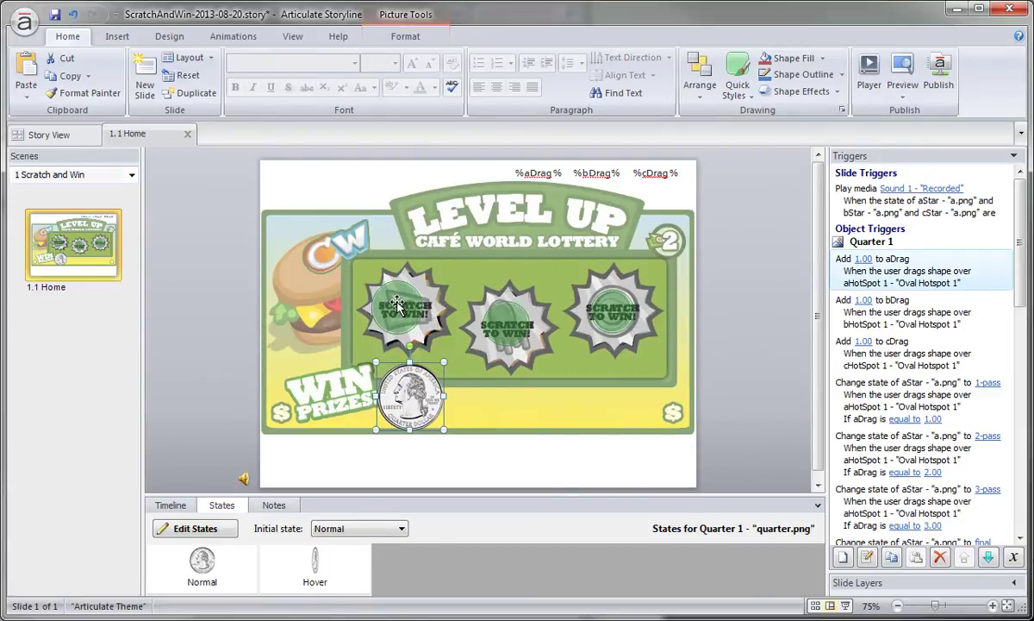
Check the %aDrag%, %bDrag% and %cDrag% text boxes, then open the project variables list.
{"action": "left_click", "coordinate": [534, 179]}
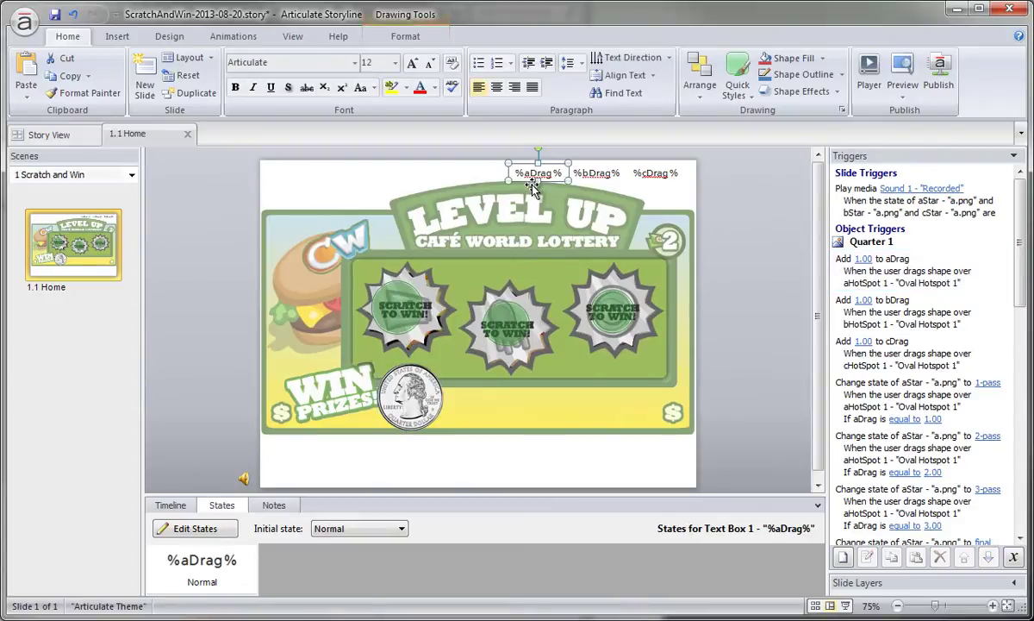
{"action": "left_click", "coordinate": [578, 177]}
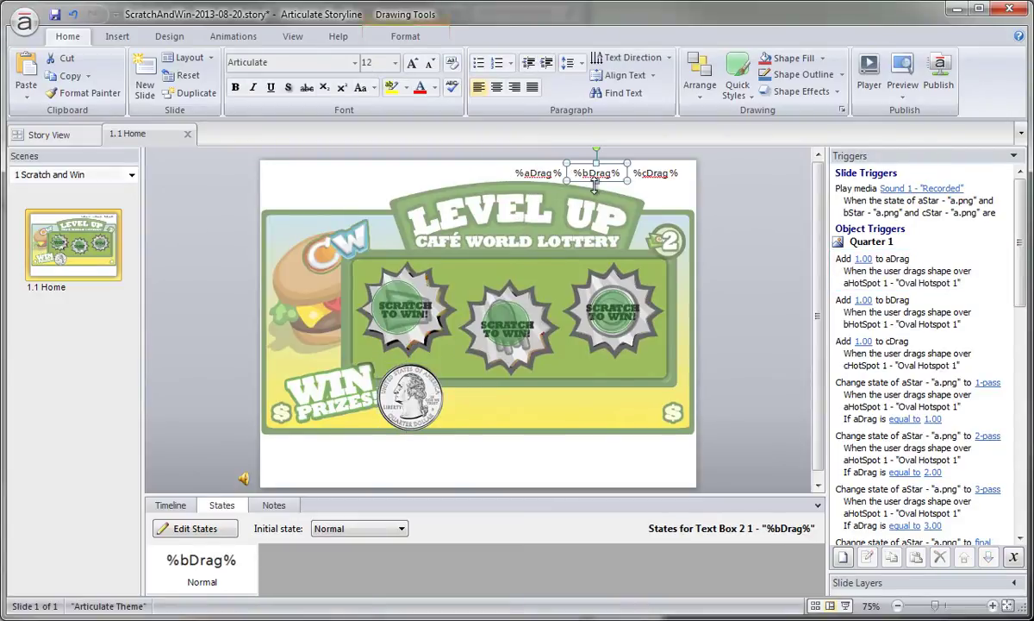
{"action": "left_click", "coordinate": [654, 185]}
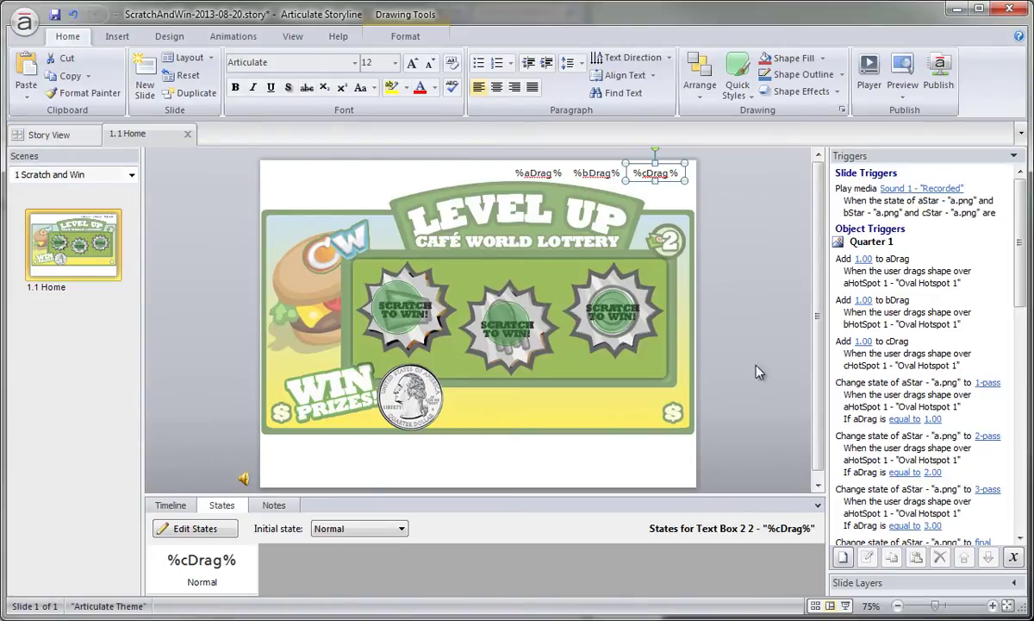
{"action": "left_click", "coordinate": [1013, 559]}
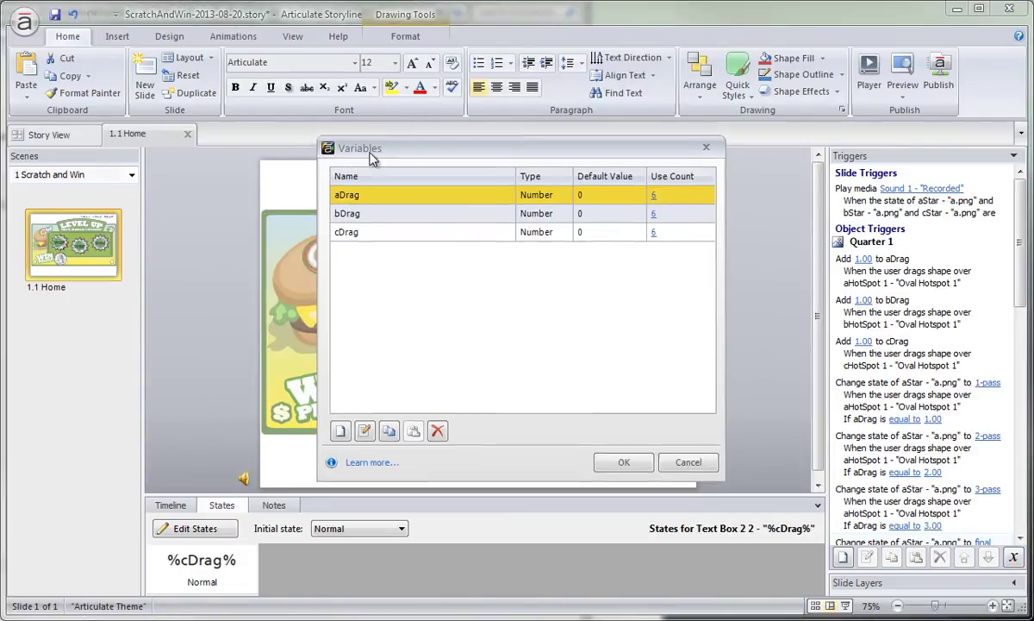
Review the aDrag, bDrag and cDrag Number variables (default 0) beside the slide, then close the list.
{"action": "left_click_drag", "start_coordinate": [362, 157], "coordinate": [572, 156]}
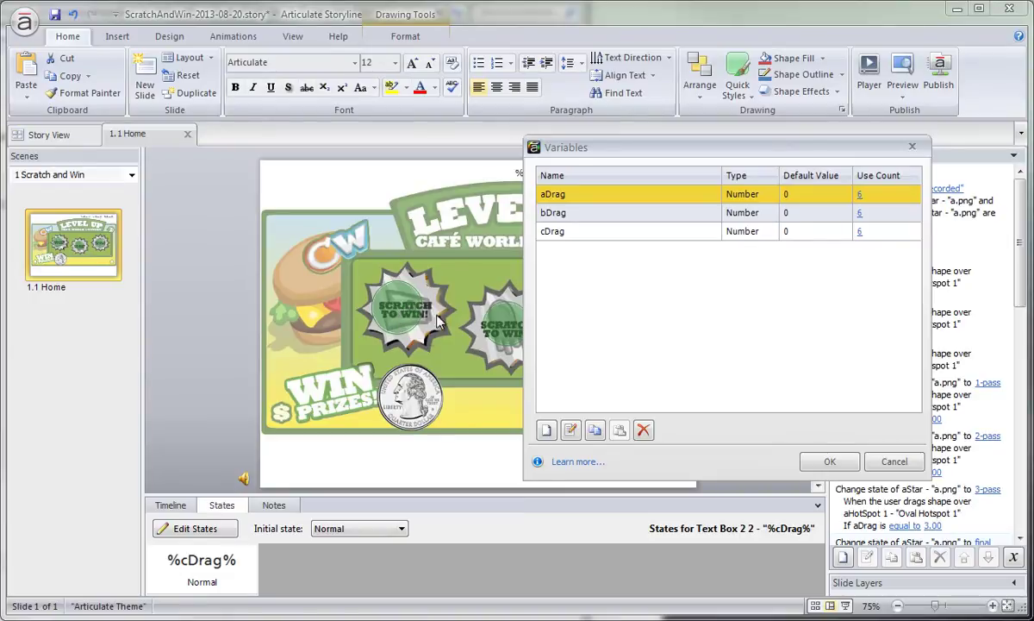
{"action": "left_click_drag", "start_coordinate": [606, 145], "coordinate": [772, 161]}
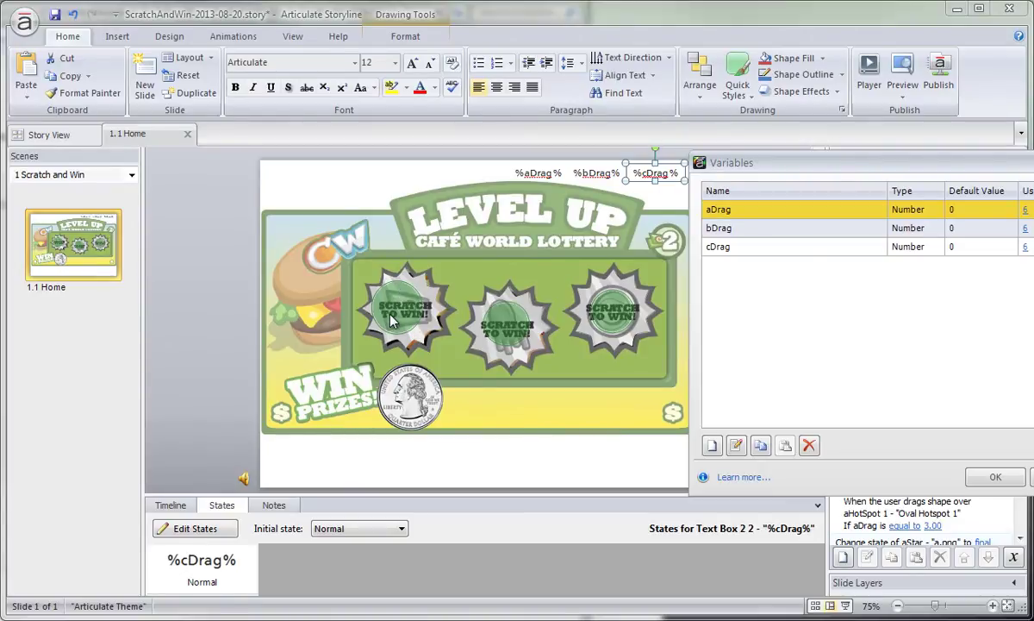
{"action": "left_click", "coordinate": [996, 477]}
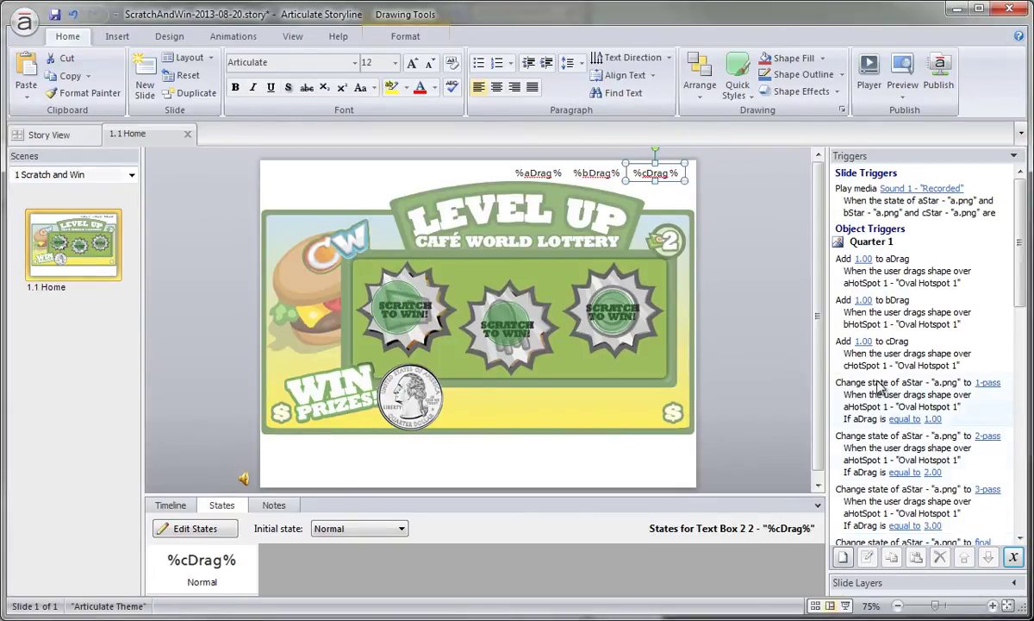
{"action": "left_click", "coordinate": [905, 271]}
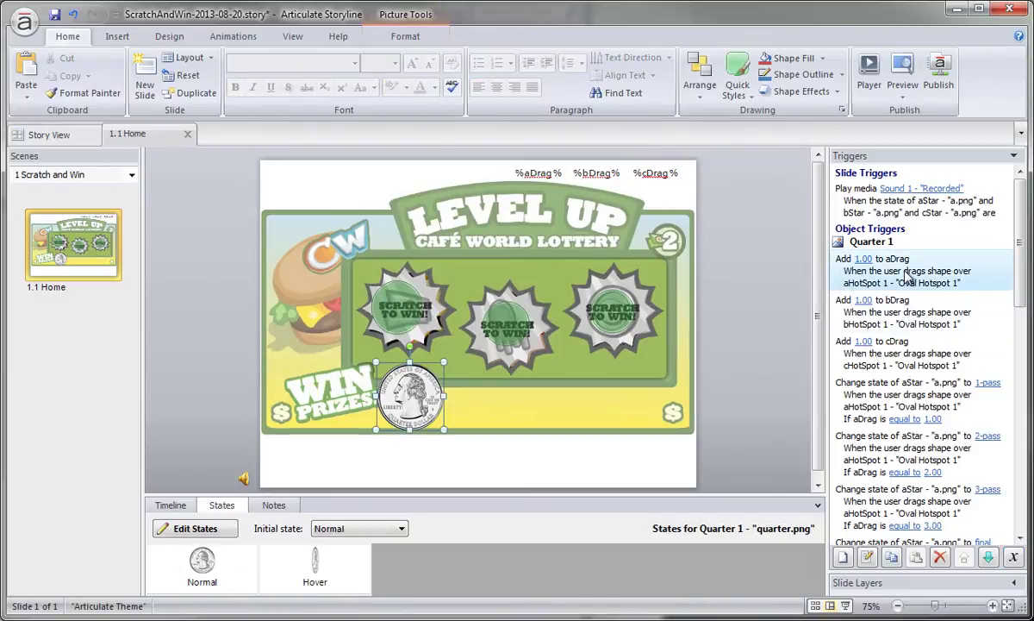
{"action": "double_click", "coordinate": [905, 274]}
{"action": "left_click_drag", "start_coordinate": [575, 120], "coordinate": [675, 125]}
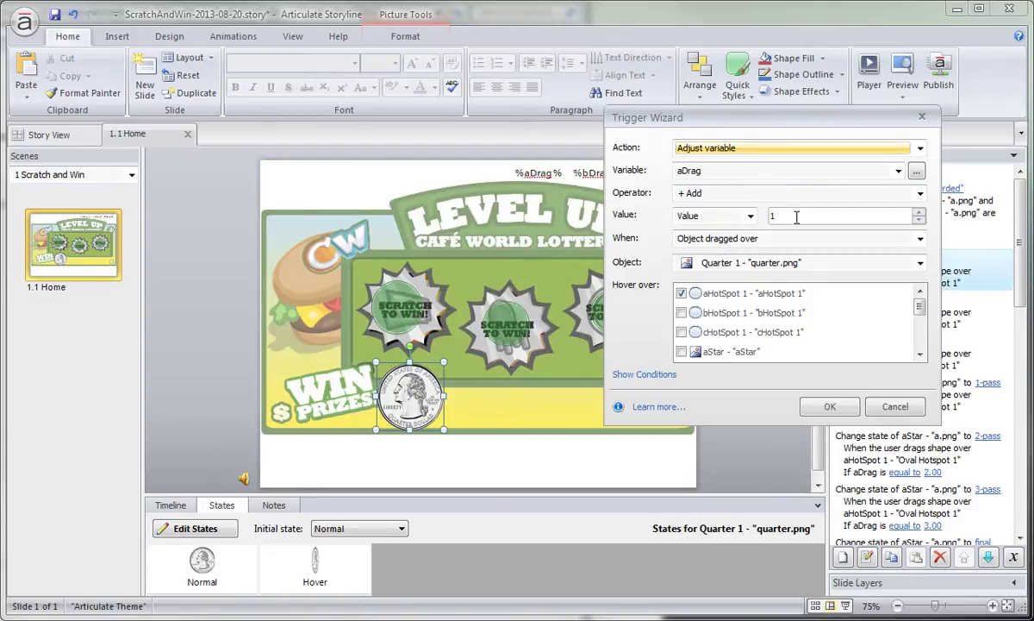
{"action": "left_click", "coordinate": [830, 406]}
{"action": "left_click", "coordinate": [864, 328]}
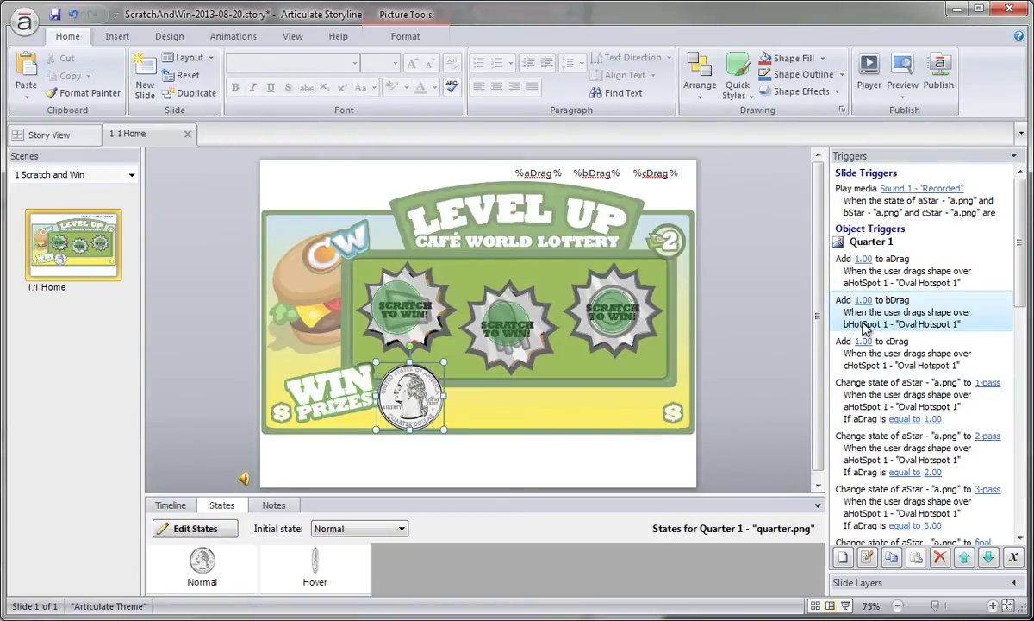
{"action": "double_click", "coordinate": [865, 328]}
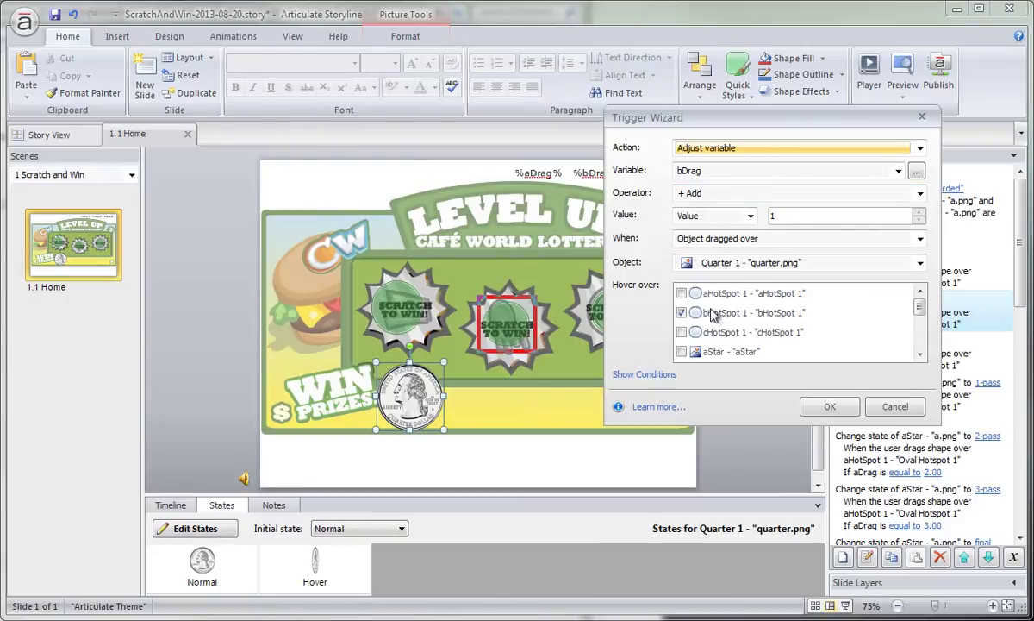
{"action": "left_click", "coordinate": [894, 406]}
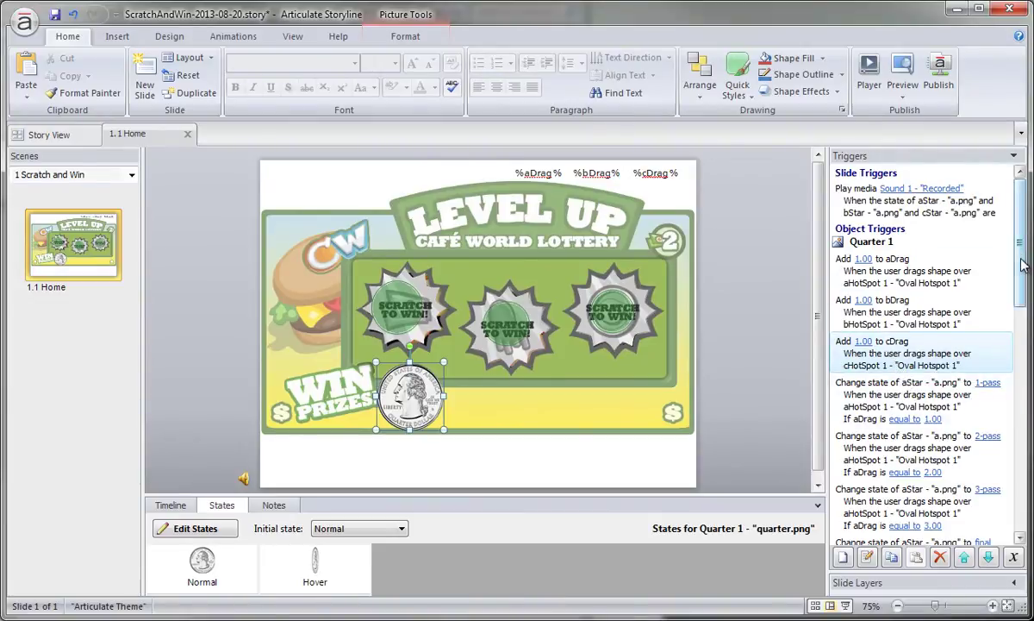
{"action": "scroll", "coordinate": [948, 309], "scroll_direction": "down", "scroll_amount": 1}
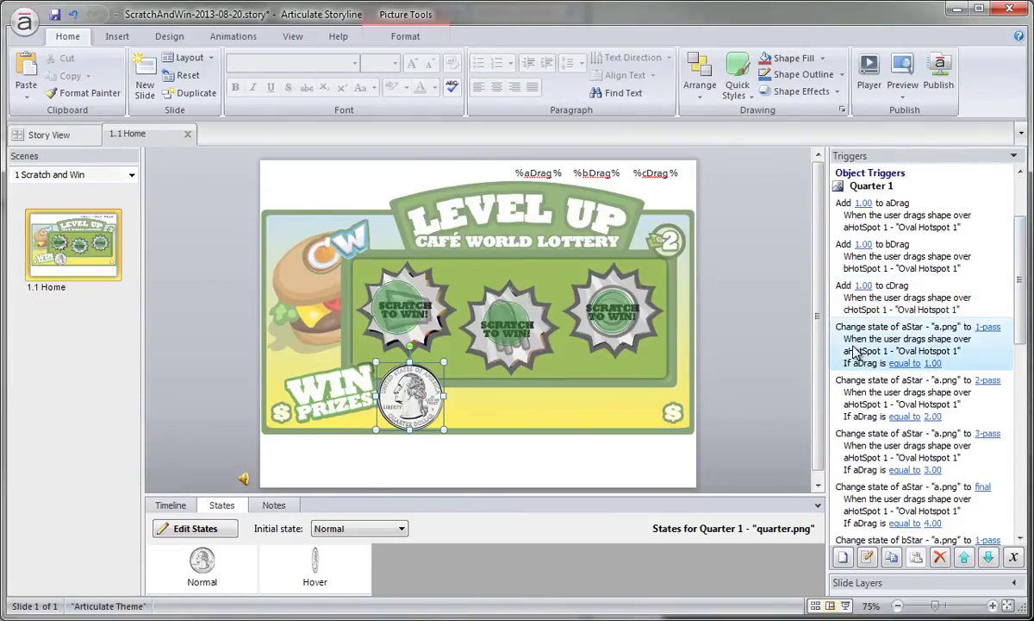
Inspect aStar's trigger changing it to 1-pass when aDrag equals 1.00.
{"action": "double_click", "coordinate": [803, 331]}
{"action": "left_click", "coordinate": [895, 488]}
{"action": "left_click", "coordinate": [412, 324]}
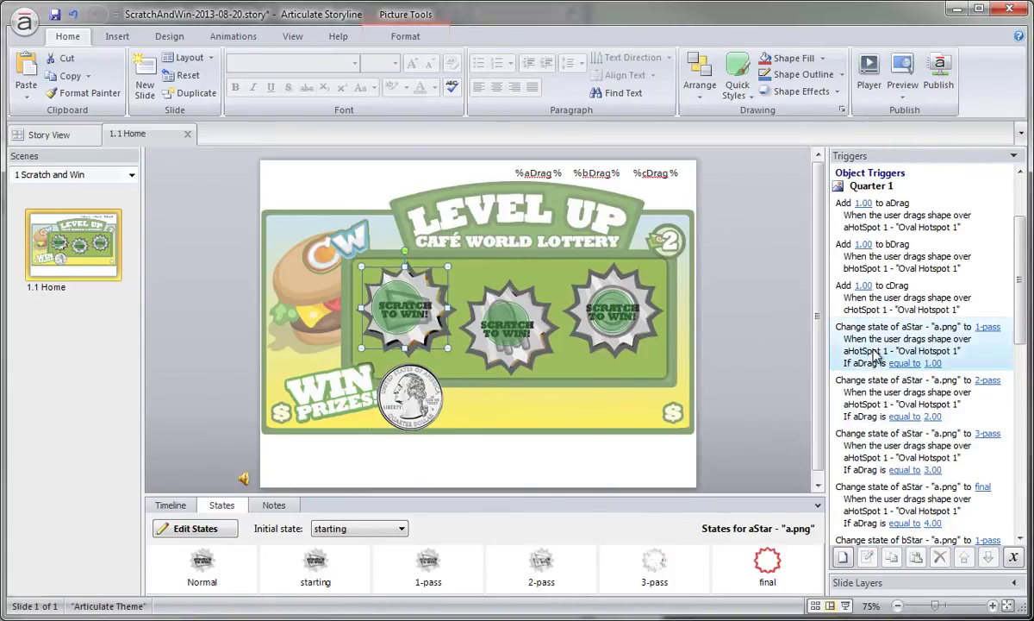
{"action": "double_click", "coordinate": [821, 332]}
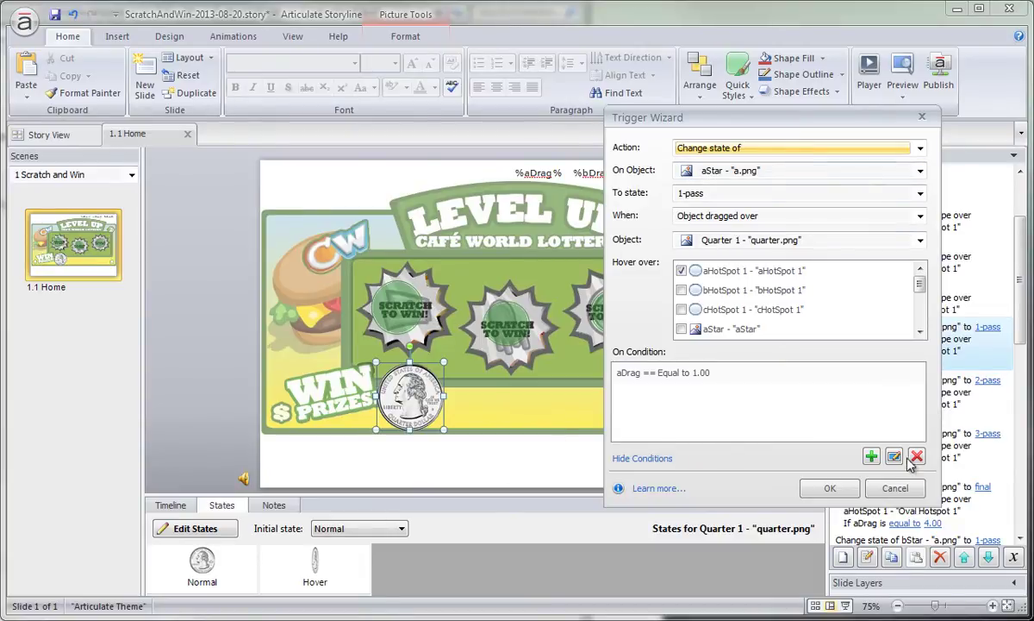
{"action": "left_click", "coordinate": [824, 486]}
{"action": "left_click", "coordinate": [412, 318]}
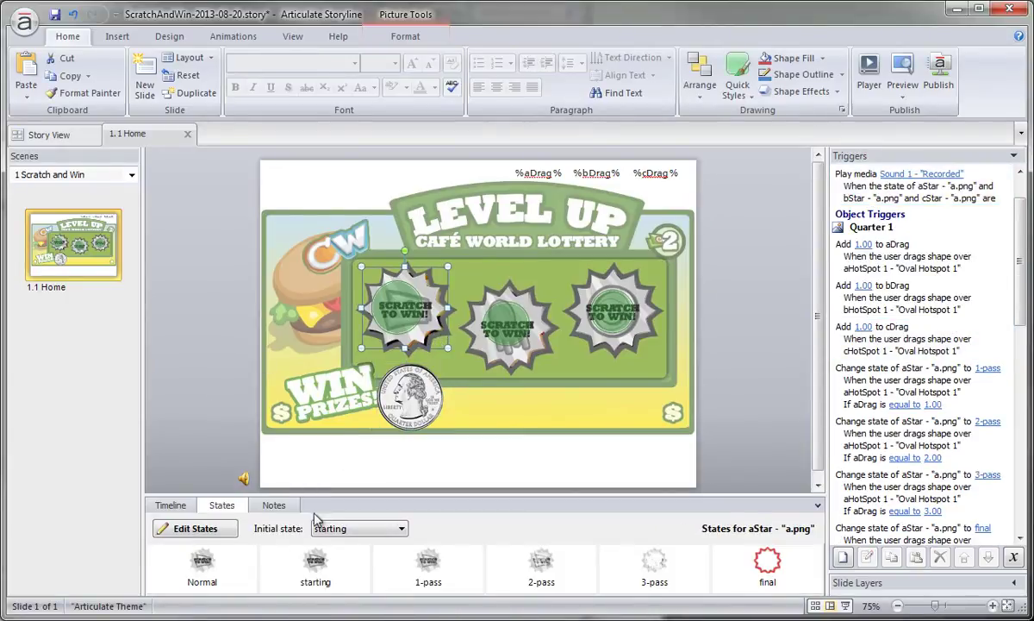
{"action": "double_click", "coordinate": [845, 417]}
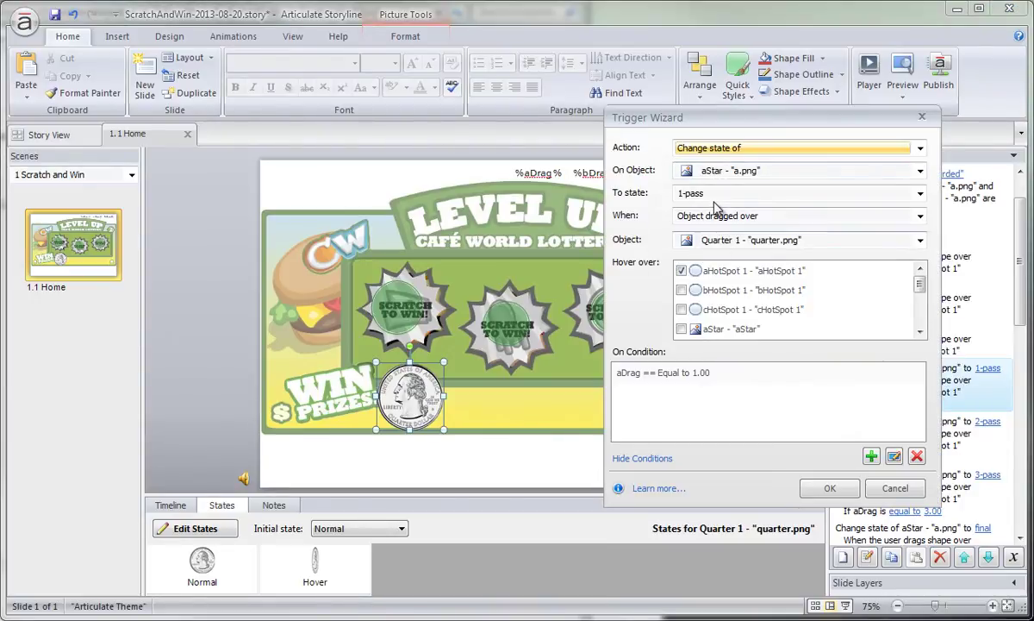
{"action": "left_click", "coordinate": [712, 198]}
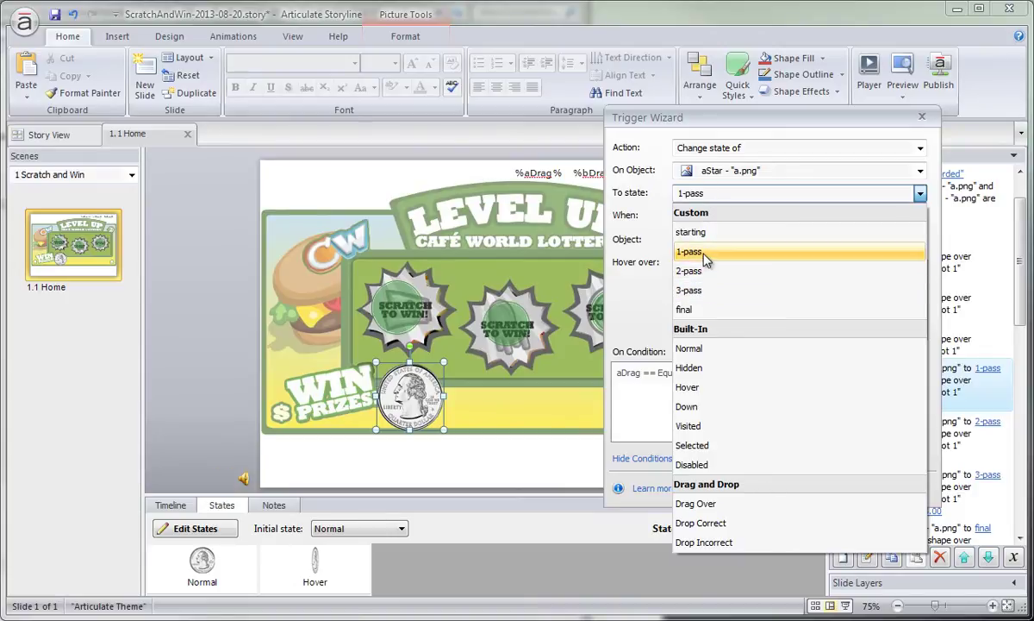
{"action": "left_click", "coordinate": [707, 252]}
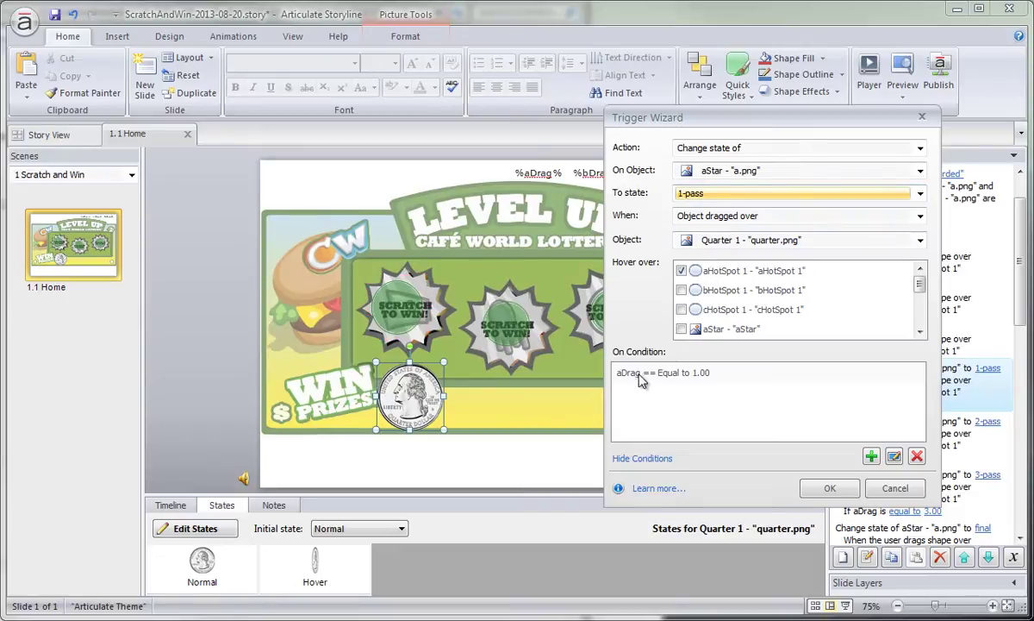
{"action": "left_click", "coordinate": [694, 376]}
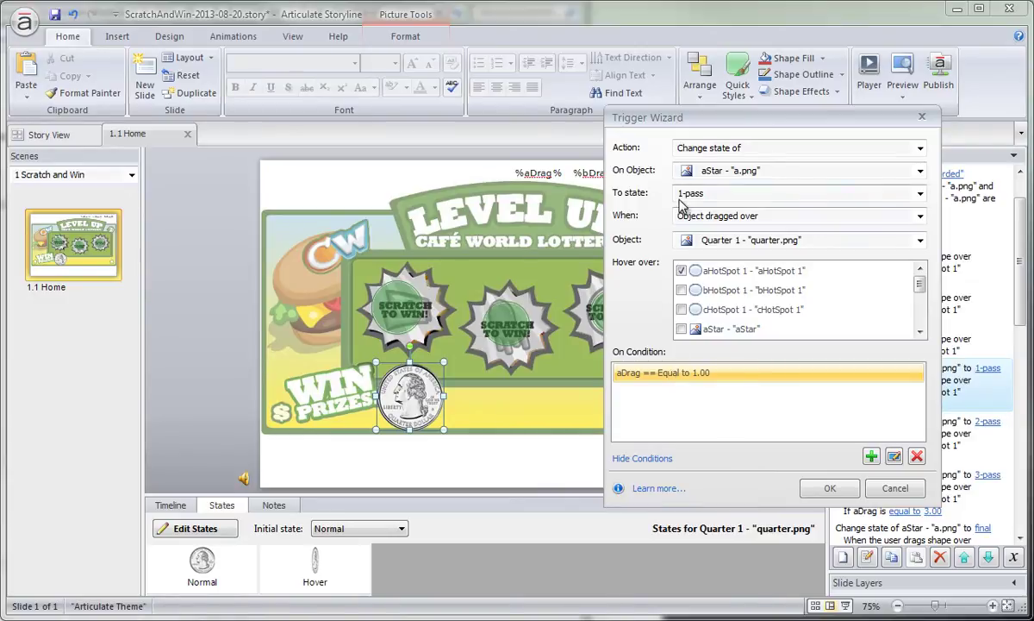
{"action": "left_click", "coordinate": [893, 488]}
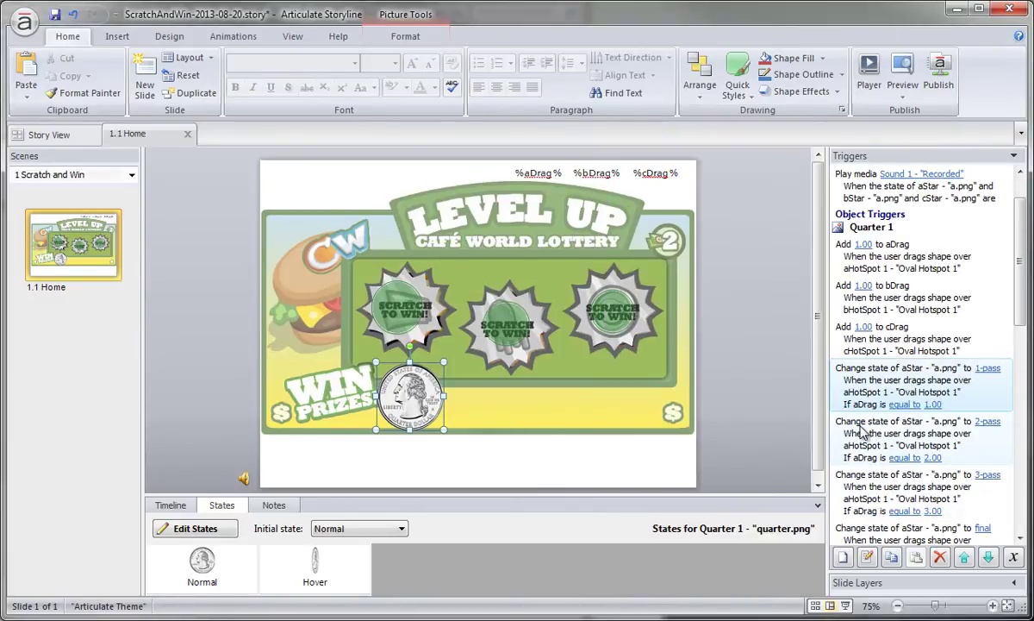
Inspect aStar's 2-pass trigger with condition aDrag equal to 2.00, then preview the slide.
{"action": "left_click", "coordinate": [905, 435]}
{"action": "double_click", "coordinate": [910, 435]}
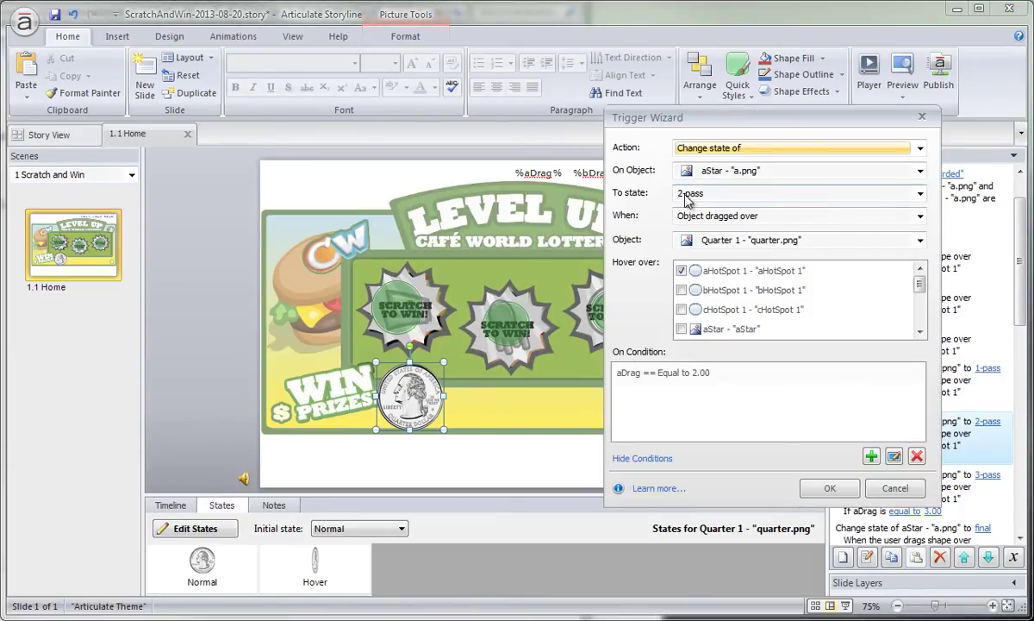
{"action": "left_click", "coordinate": [640, 376]}
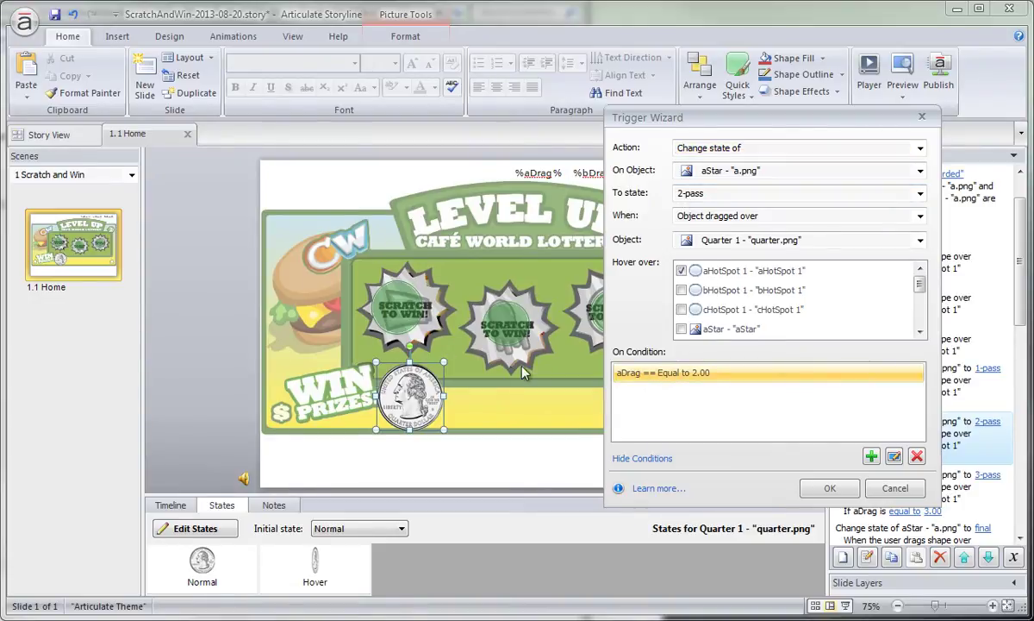
{"action": "left_click", "coordinate": [895, 488]}
{"action": "left_click", "coordinate": [903, 76]}
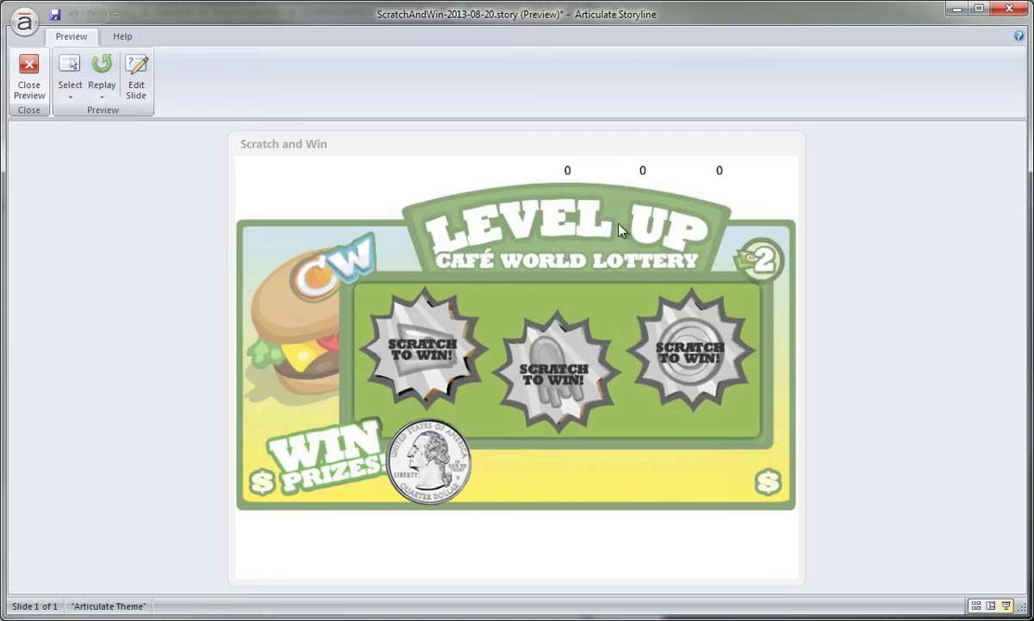
Rub the quarter over the first star until its counter reads 4 and the face appears.
{"action": "mouse_move", "coordinate": [428, 461]}
{"action": "left_mouse_down"}
{"action": "mouse_move", "coordinate": [422, 470]}
{"action": "mouse_move", "coordinate": [422, 280]}
{"action": "mouse_move", "coordinate": [403, 216]}
{"action": "mouse_move", "coordinate": [483, 207]}
{"action": "mouse_move", "coordinate": [542, 186]}
{"action": "mouse_move", "coordinate": [559, 203]}
{"action": "mouse_move", "coordinate": [444, 200]}
{"action": "mouse_move", "coordinate": [418, 344]}
{"action": "mouse_move", "coordinate": [422, 474]}
{"action": "mouse_move", "coordinate": [410, 512]}
{"action": "mouse_move", "coordinate": [485, 127]}
{"action": "mouse_move", "coordinate": [531, 169]}
{"action": "mouse_move", "coordinate": [284, 184]}
{"action": "mouse_move", "coordinate": [361, 418]}
{"action": "mouse_move", "coordinate": [418, 336]}
{"action": "mouse_move", "coordinate": [471, 203]}
{"action": "mouse_move", "coordinate": [504, 179]}
{"action": "mouse_move", "coordinate": [422, 323]}
{"action": "mouse_move", "coordinate": [379, 448]}
{"action": "left_mouse_up"}
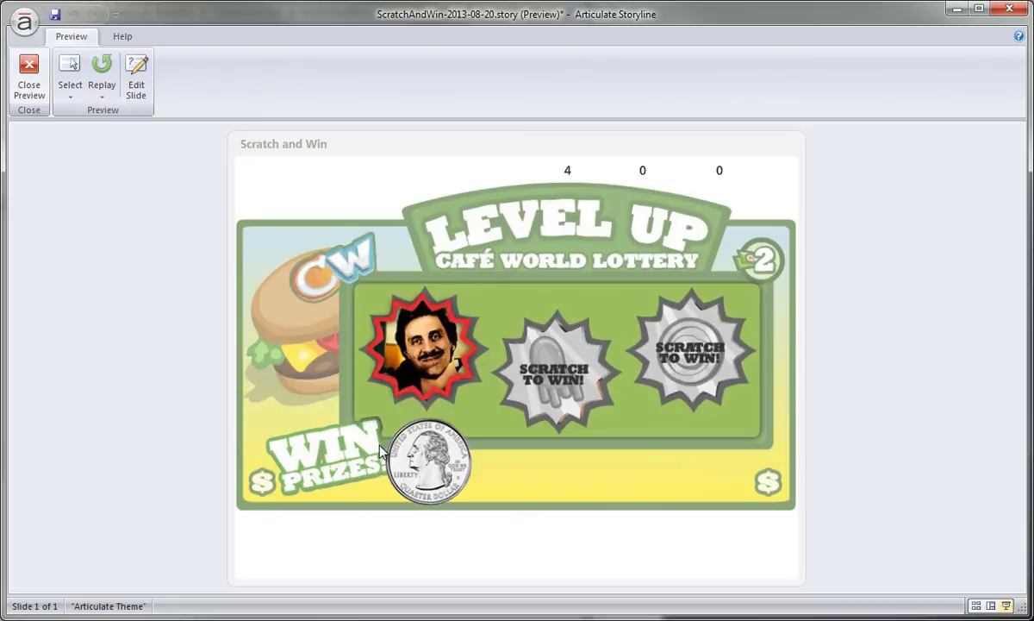